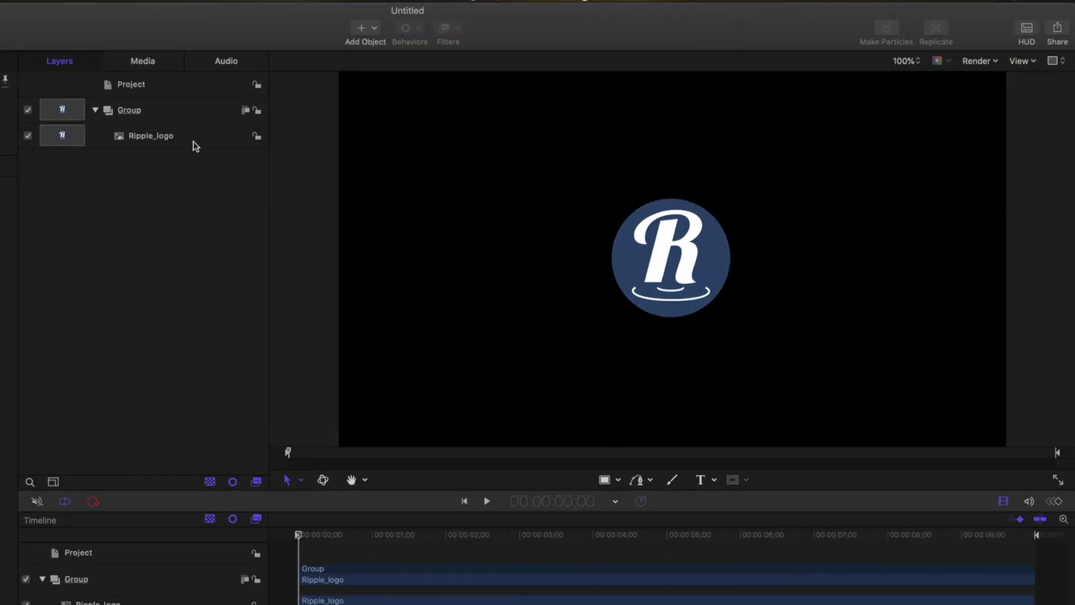
Step: Replicate the Ripple_logo layer into a grid at about 51% scale with 7 columns and 6 rows
{"action": "left_click", "coordinate": [193, 138]}
{"action": "left_click", "coordinate": [935, 31]}
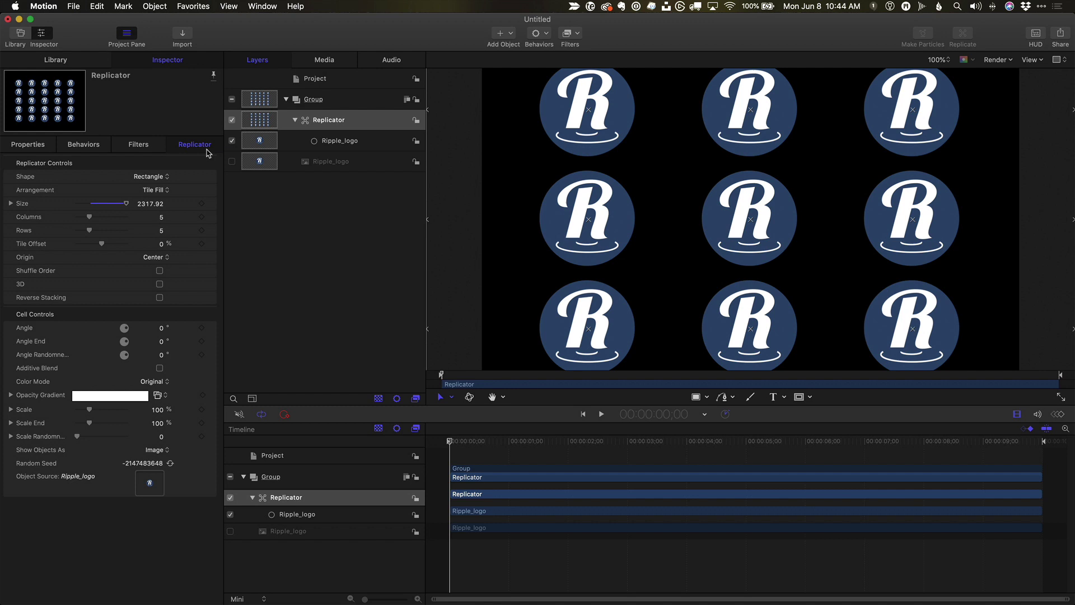
{"action": "left_click", "coordinate": [158, 408]}
{"action": "type", "text": "54"}
{"action": "key", "text": "Return"}
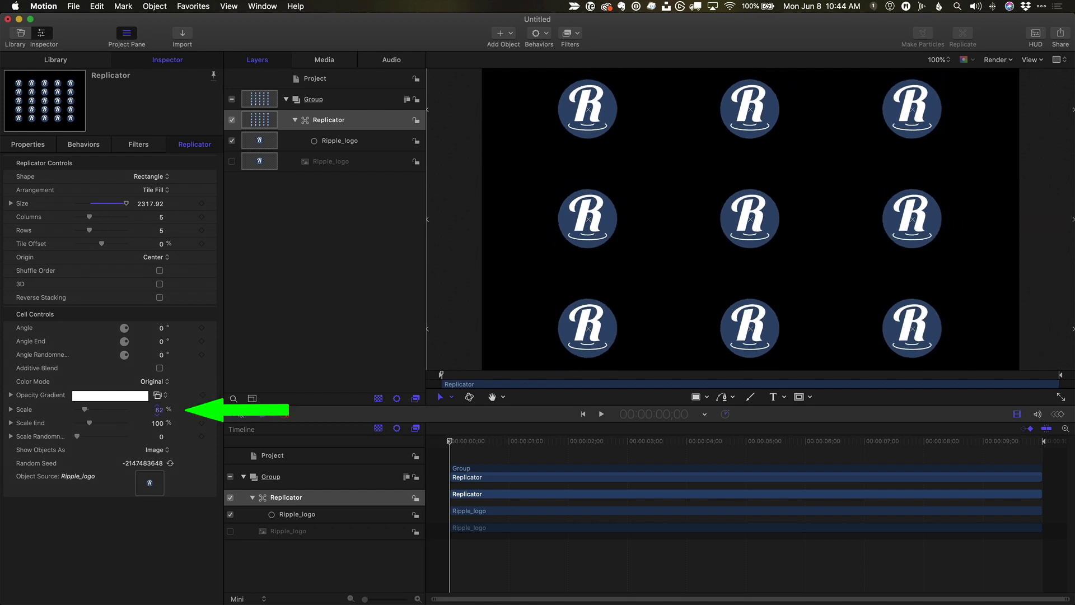
{"action": "left_click_drag", "start_coordinate": [89, 218], "coordinate": [91, 234]}
Step: Fade the tiles to about 6% opacity and stagger rows with a 50% tile offset
{"action": "left_click", "coordinate": [11, 395]}
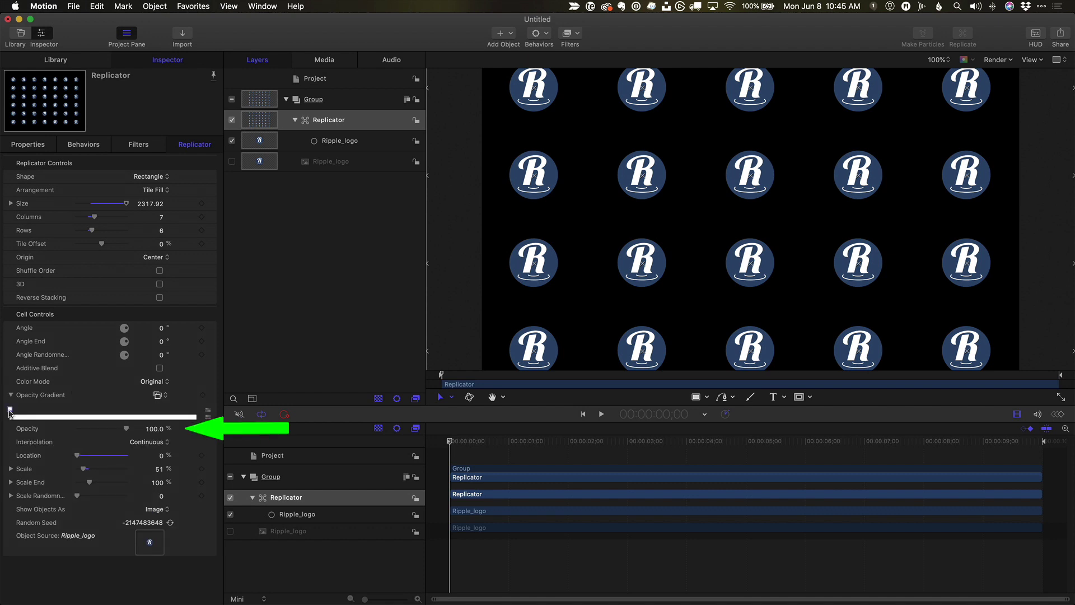
{"action": "left_click", "coordinate": [82, 429]}
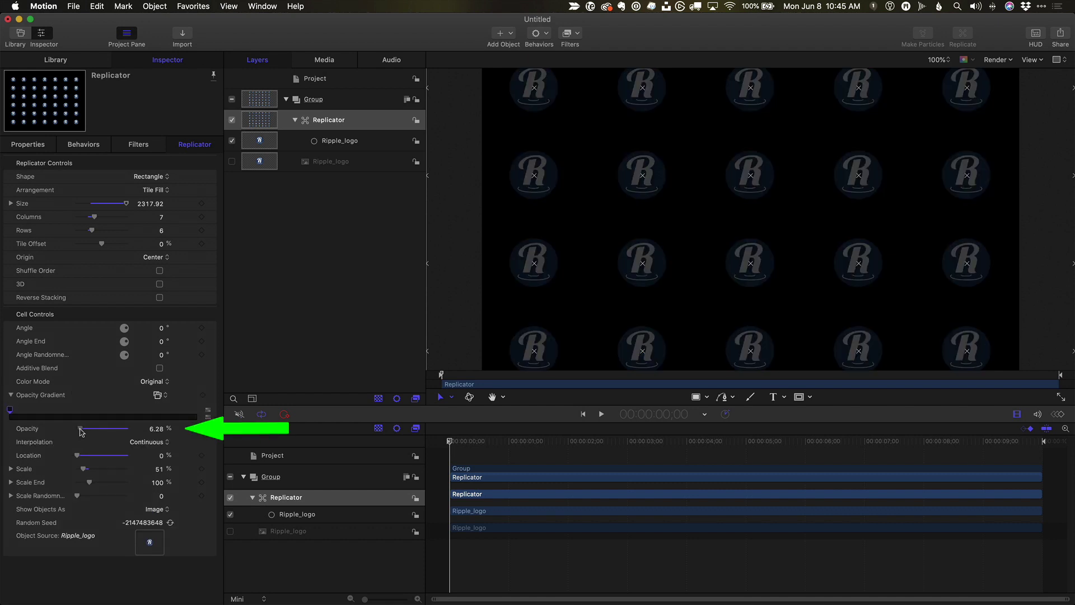
{"action": "type", "text": "50"}
{"action": "key", "text": "Return"}
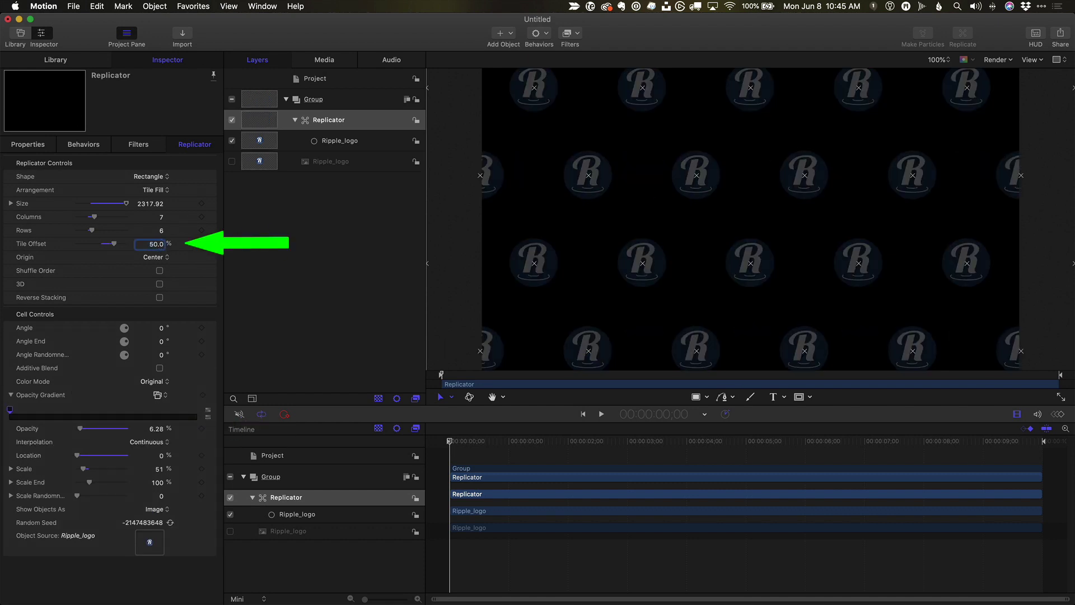
Step: Animate the tile offset with a Rate behaviour of 10 and preview the drifting pattern
{"action": "left_click", "coordinate": [210, 248]}
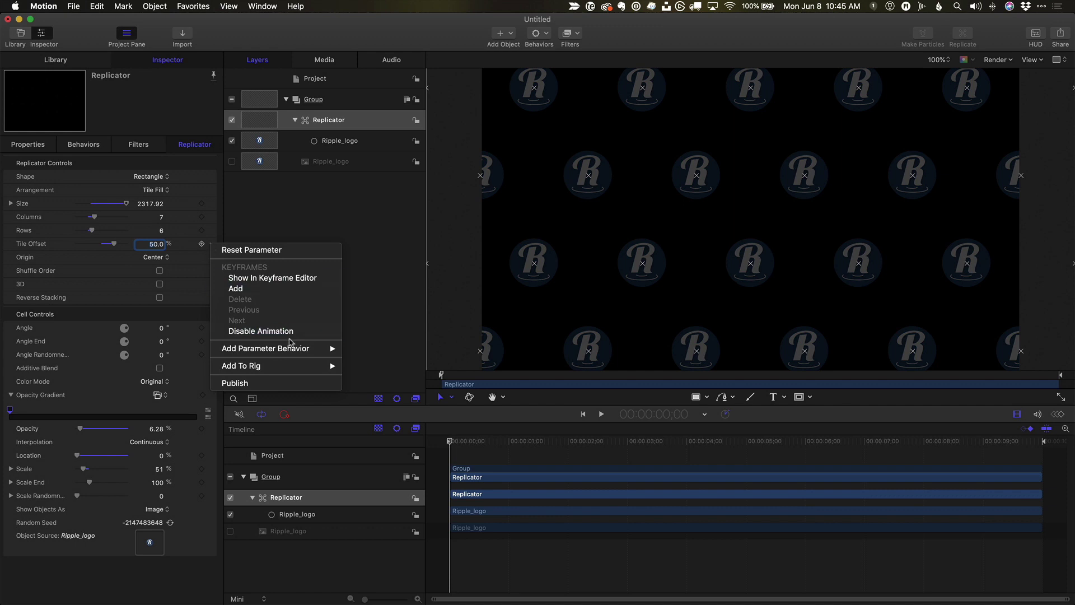
{"action": "mouse_move", "coordinate": [266, 349]}
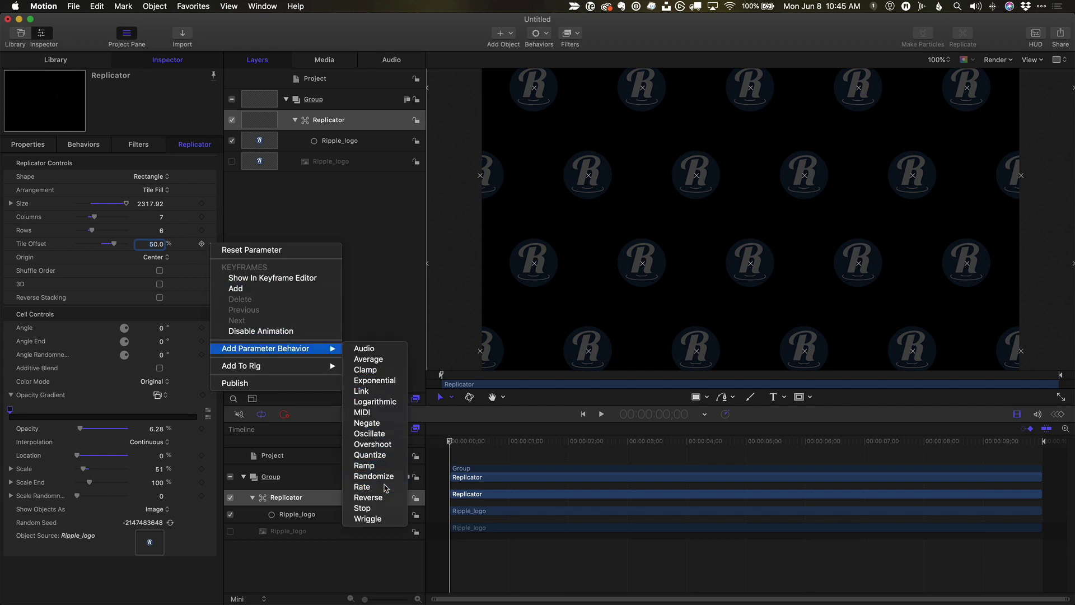
{"action": "left_click", "coordinate": [362, 486]}
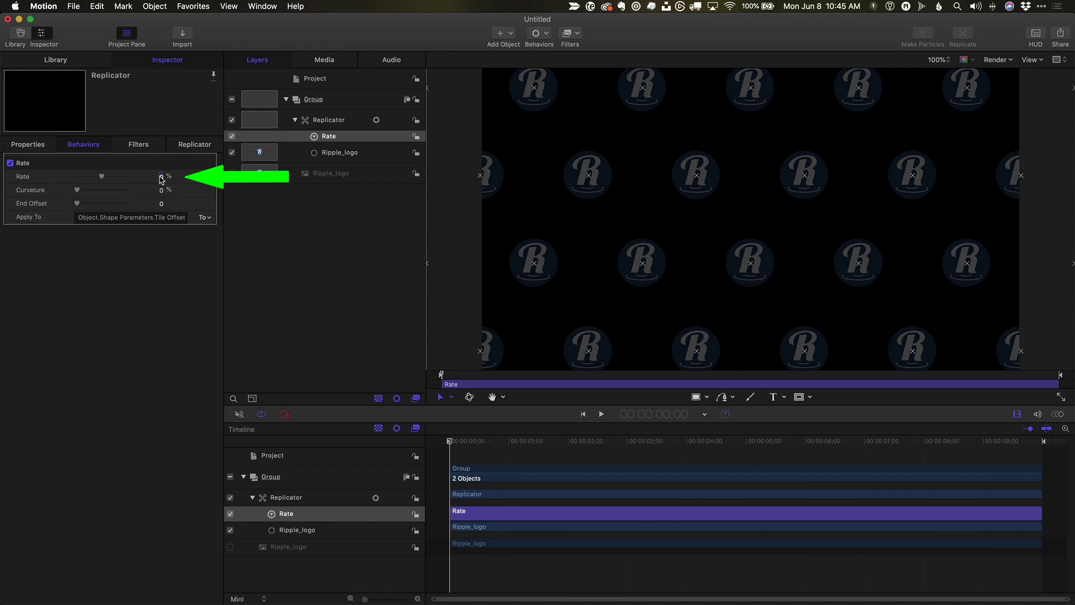
{"action": "key", "text": "space"}
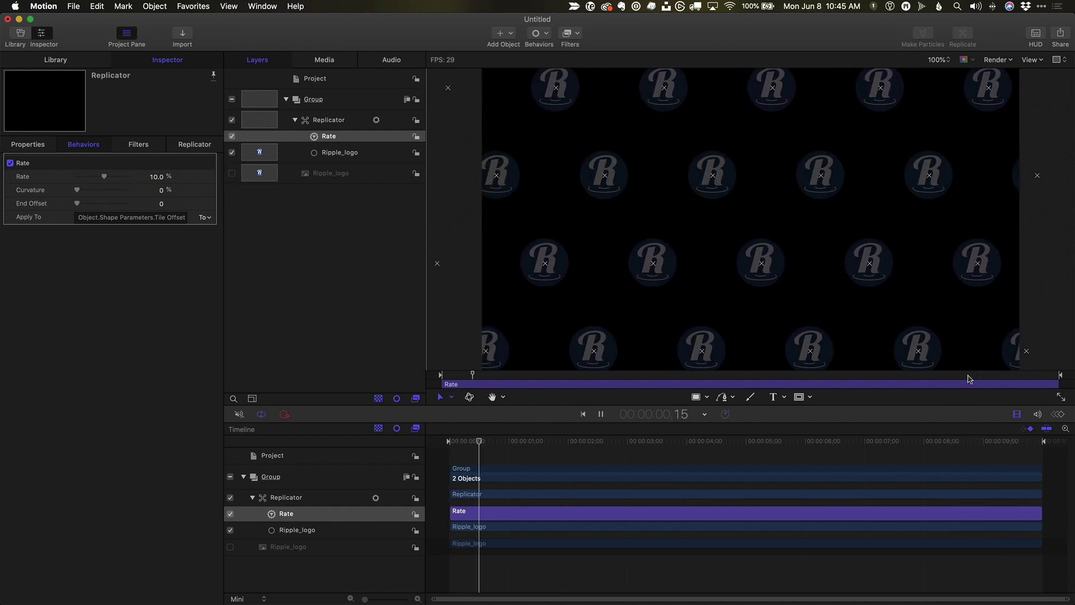
Step: Add a marker at the last frame and make it the Project Loop End
{"action": "key", "text": "space"}
{"action": "left_click_drag", "start_coordinate": [969, 379], "coordinate": [1059, 375]}
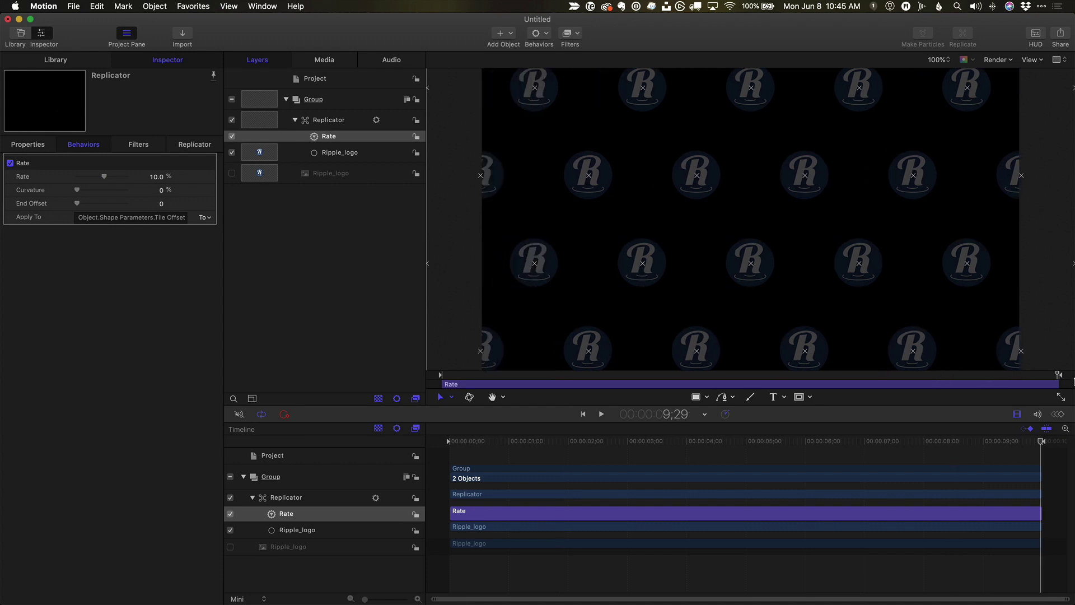
{"action": "key", "text": "Left"}
{"action": "key", "text": "Left"}
{"action": "key", "text": "Left"}
{"action": "double_click", "coordinate": [1040, 444]}
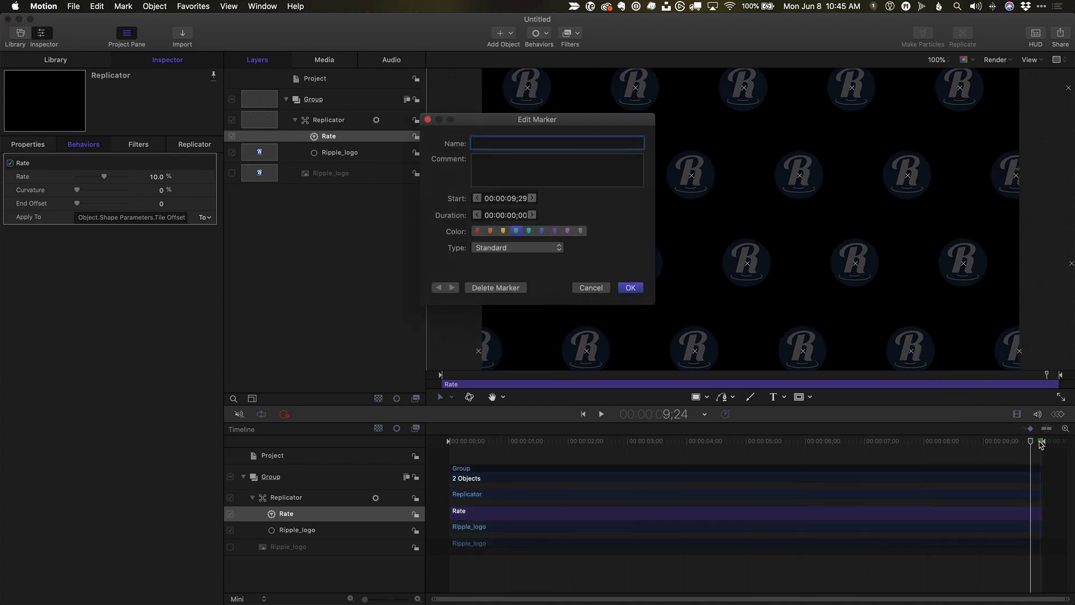
{"action": "left_click", "coordinate": [424, 298]}
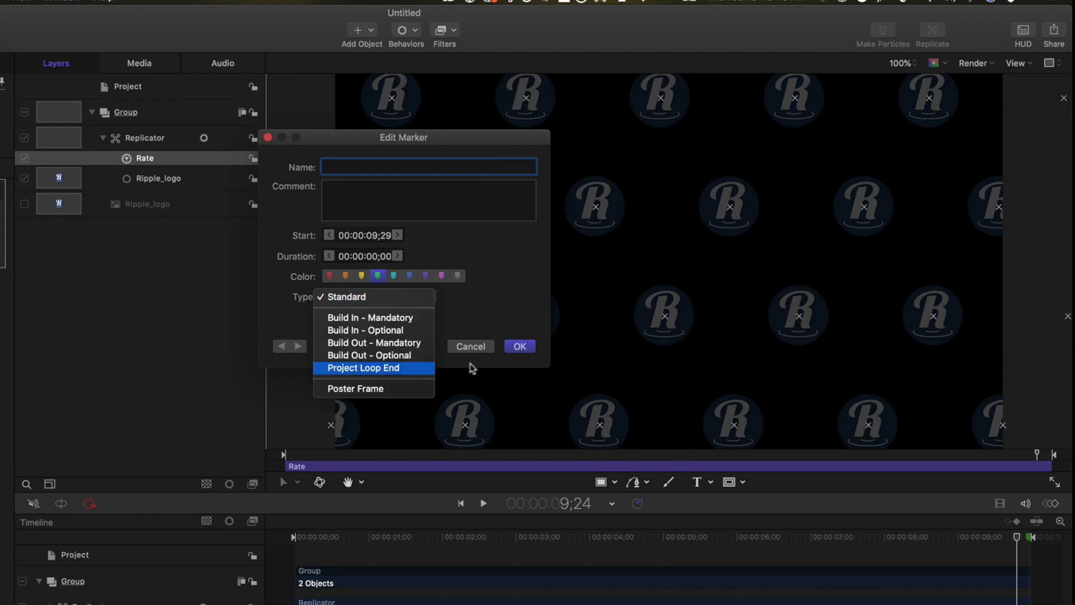
{"action": "left_click", "coordinate": [370, 368]}
{"action": "left_click", "coordinate": [519, 347]}
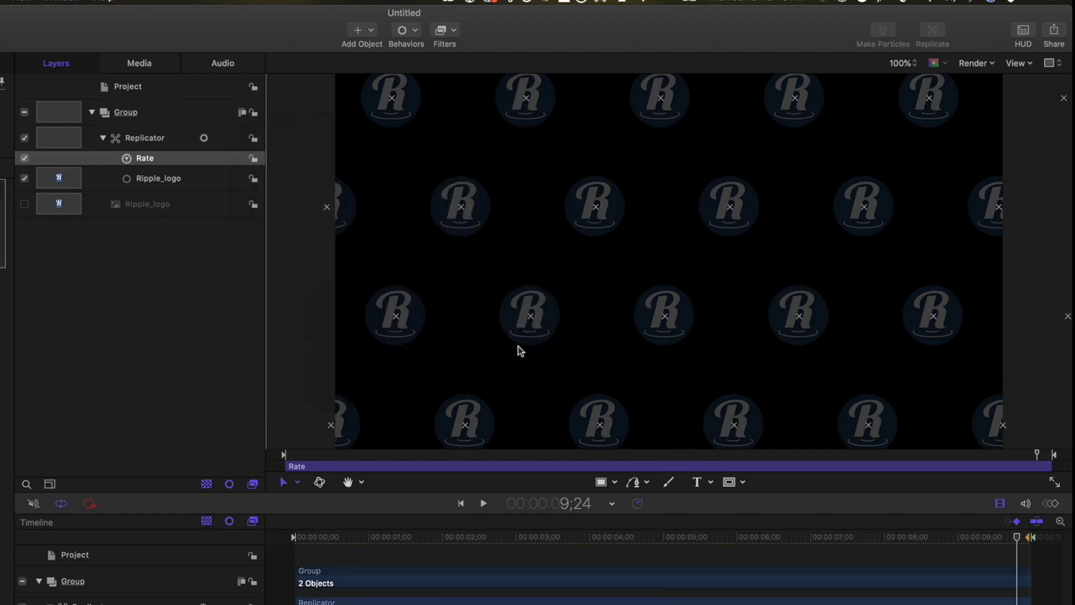
Step: Set the project background colour to dark navy and render it as Solid
{"action": "left_click", "coordinate": [178, 89]}
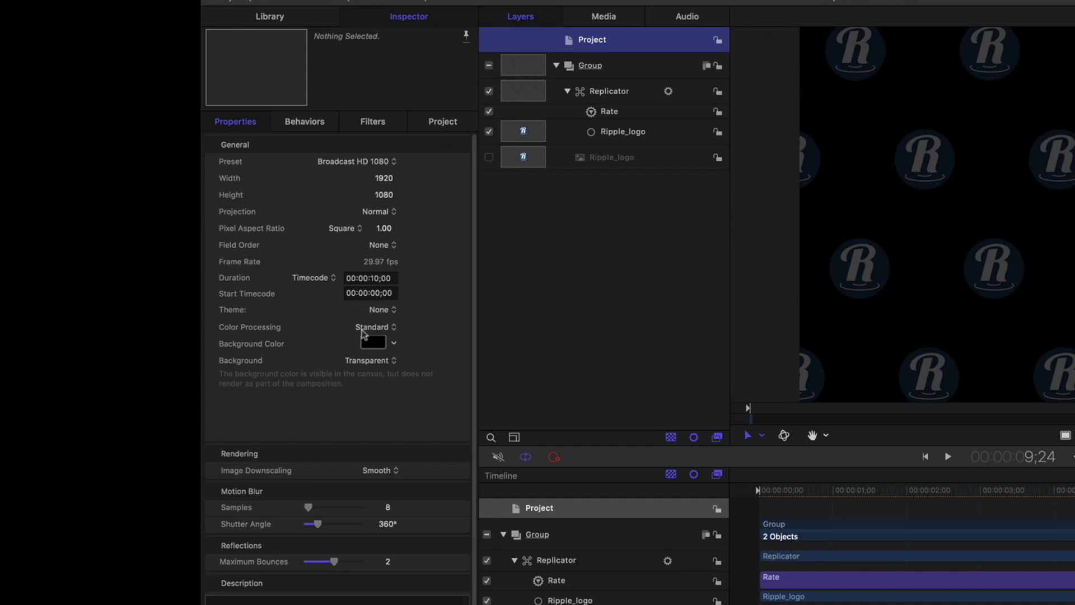
{"action": "left_click", "coordinate": [392, 342]}
{"action": "left_click", "coordinate": [427, 426]}
{"action": "left_click", "coordinate": [496, 444]}
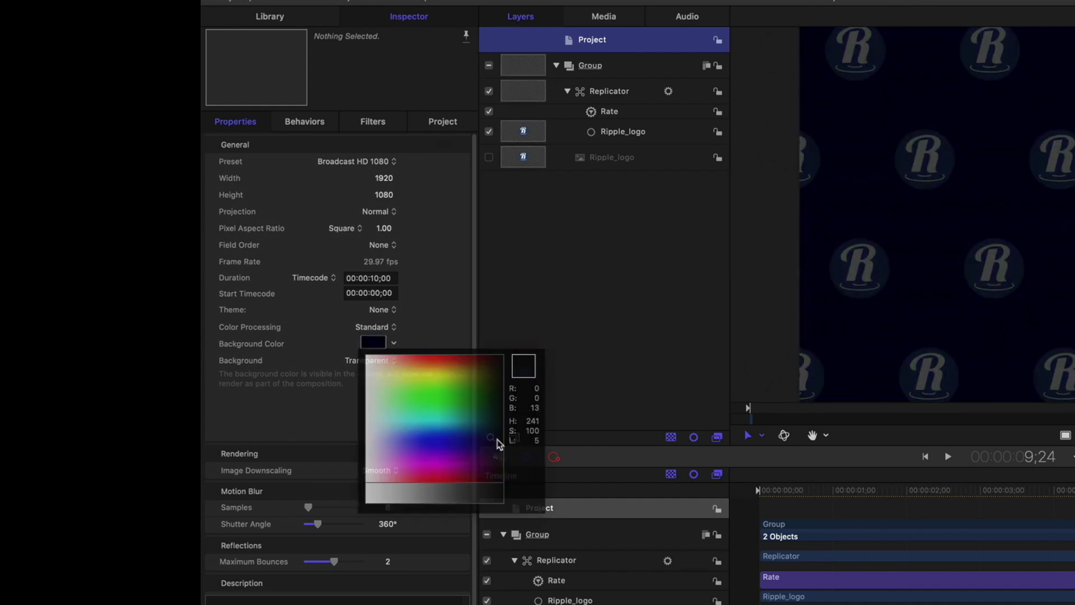
{"action": "left_click", "coordinate": [391, 360]}
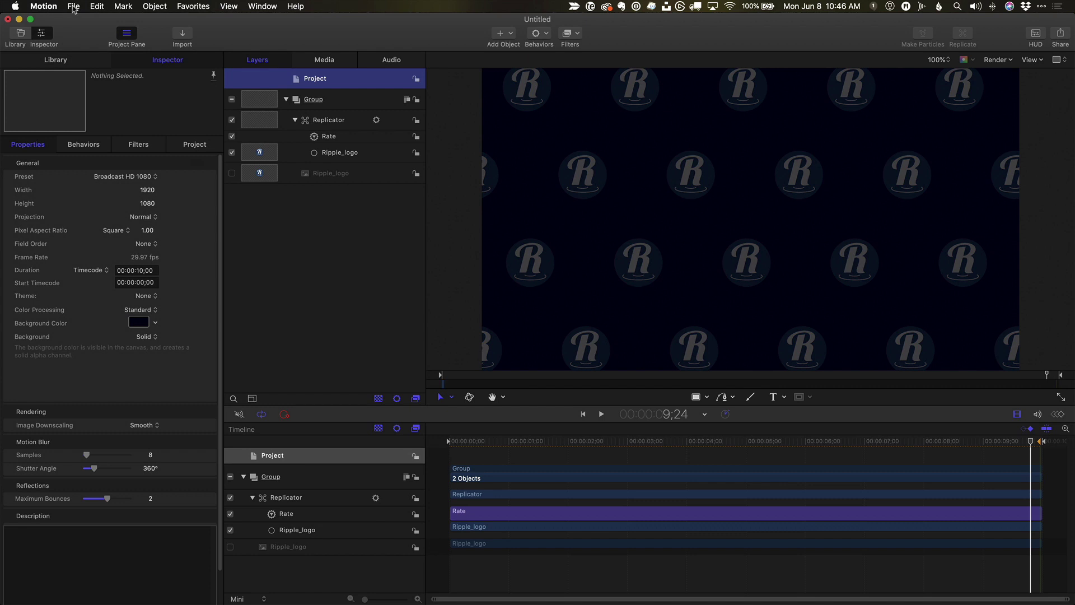
Step: Publish the project as a Final Cut Generator filed under the Ripple category
{"action": "left_click", "coordinate": [74, 9]}
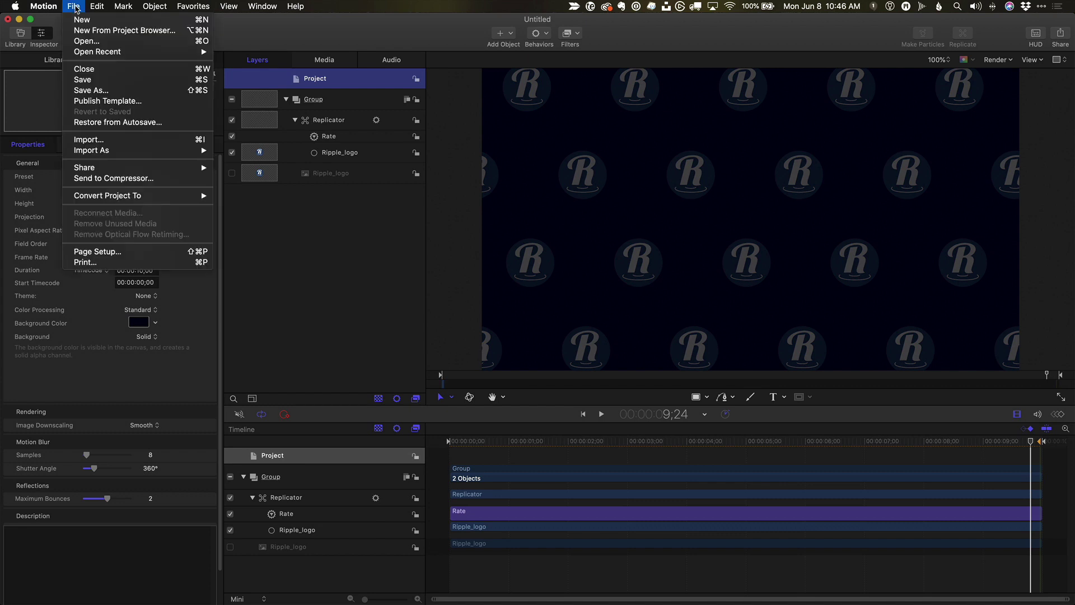
{"action": "left_click", "coordinate": [108, 100]}
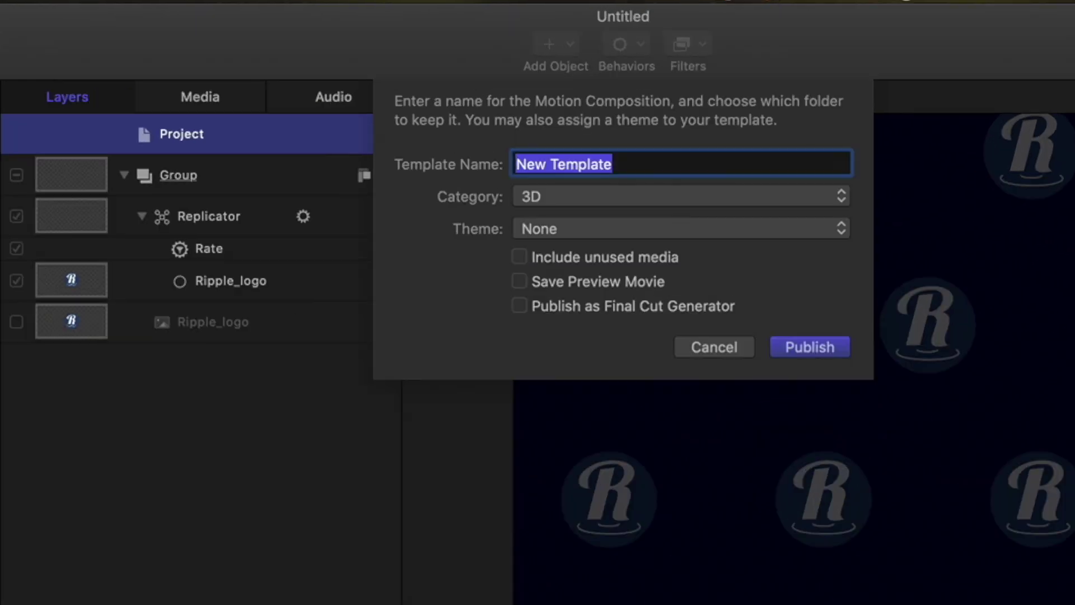
{"action": "left_click", "coordinate": [587, 311]}
{"action": "left_click", "coordinate": [649, 203]}
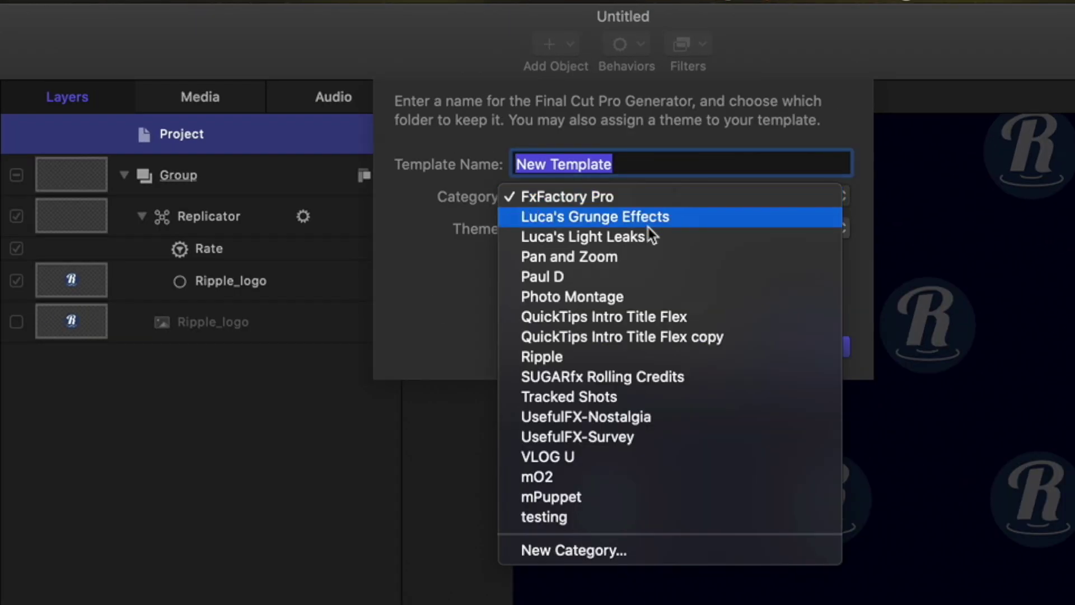
{"action": "left_click", "coordinate": [639, 360]}
{"action": "type", "text": "Ripple Logo Backgroun"}
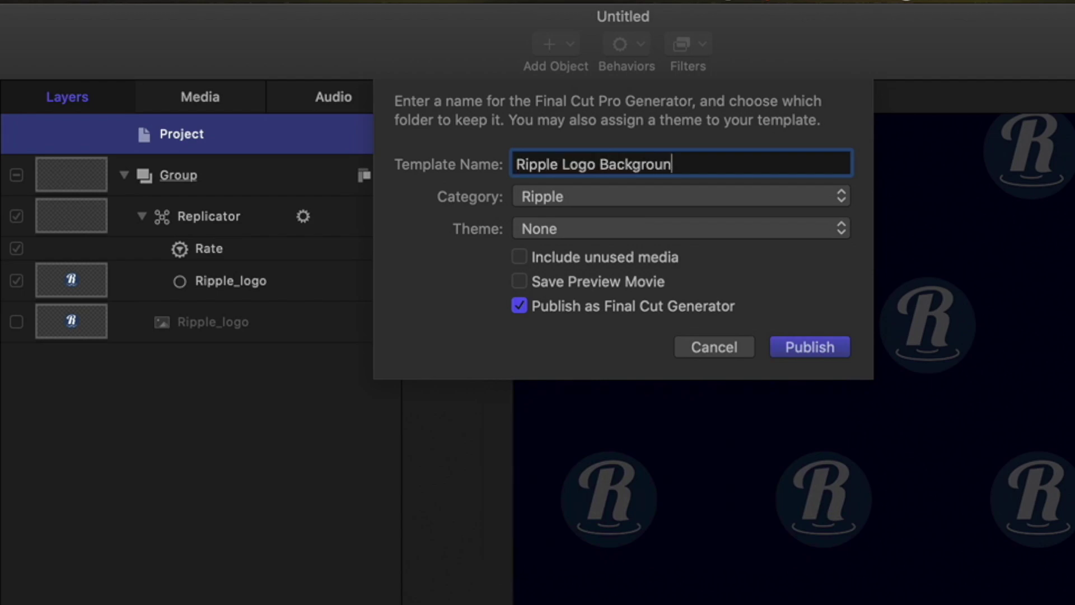
{"action": "type", "text": "d"}
Step: Lengthen the Ripple Logo Background clip under the Final Cut clips and play the edit
{"action": "left_click_drag", "start_coordinate": [544, 554], "coordinate": [758, 555]}
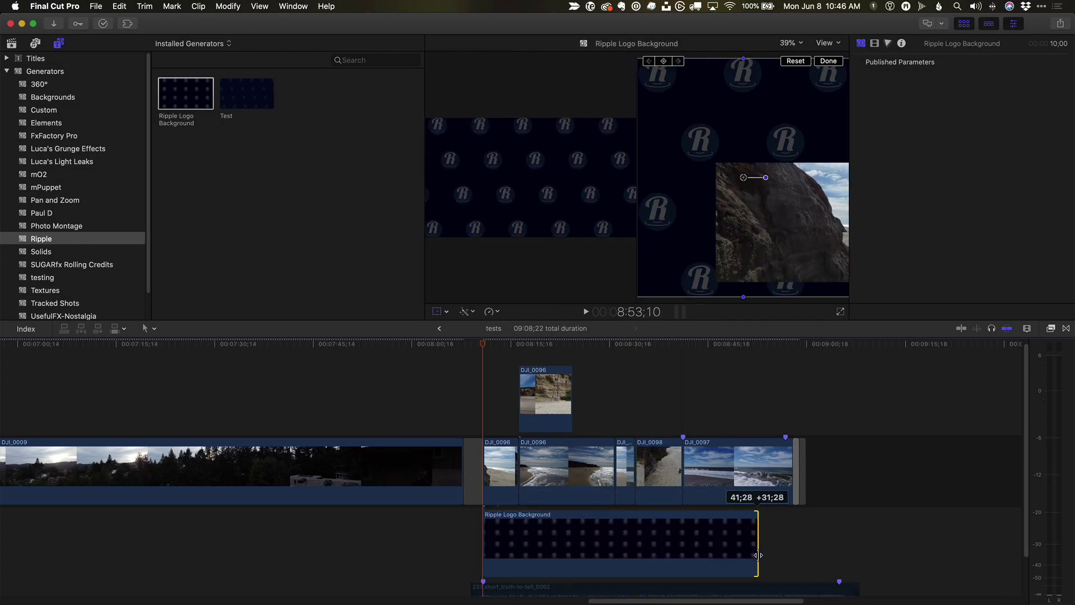
{"action": "left_click", "coordinate": [520, 345]}
{"action": "key", "text": "space"}
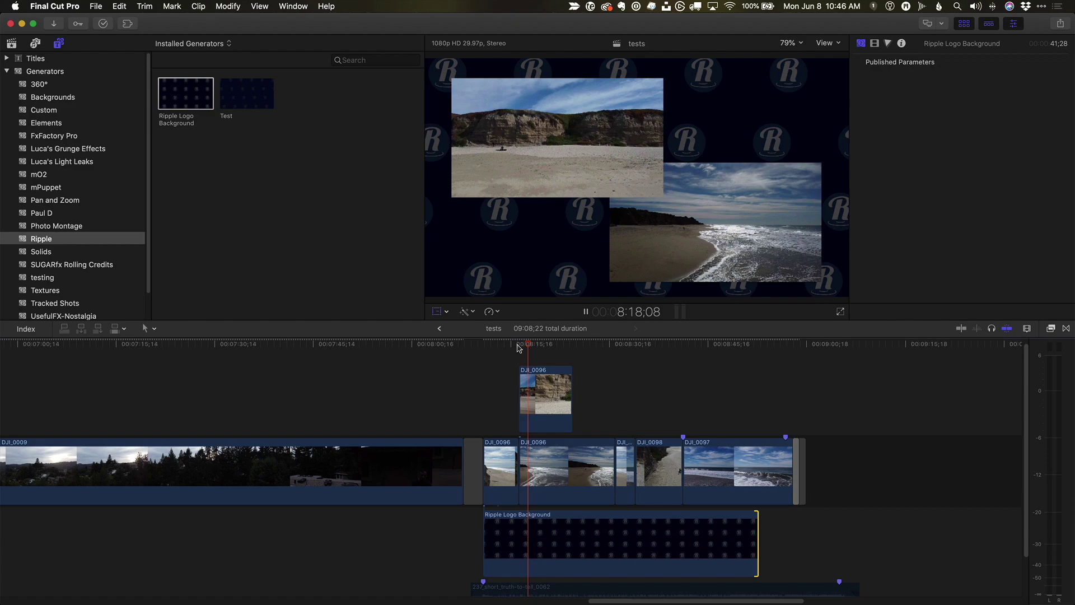